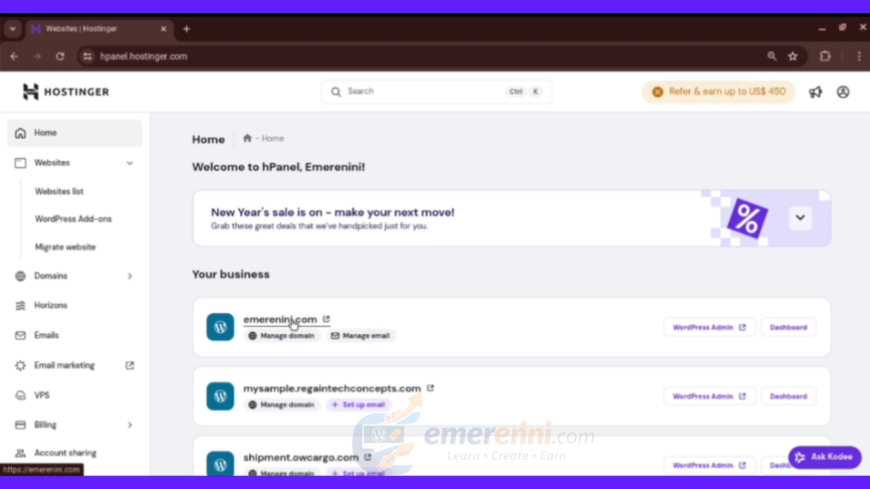
# - Open the emerenini.com site in a new browser tab
pyautogui.click(186, 29)
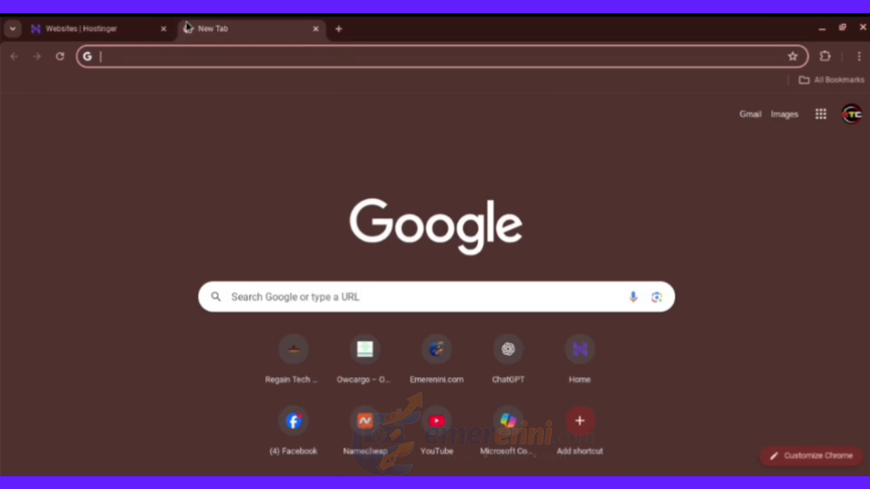
pyautogui.write('emerenini.com')
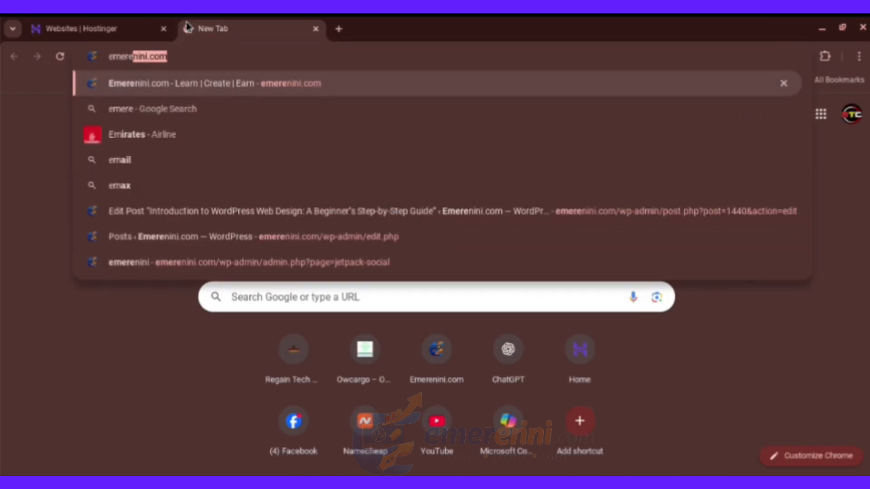
pyautogui.press('Return')
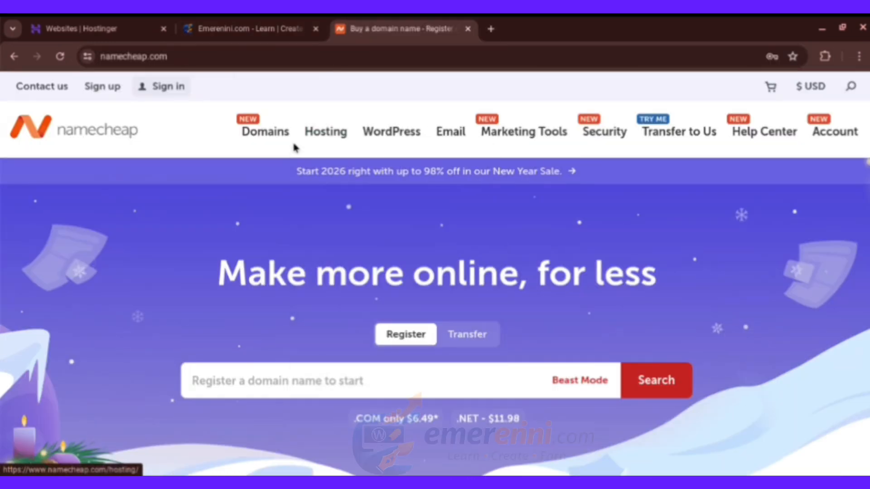
pyautogui.moveTo(238, 127)
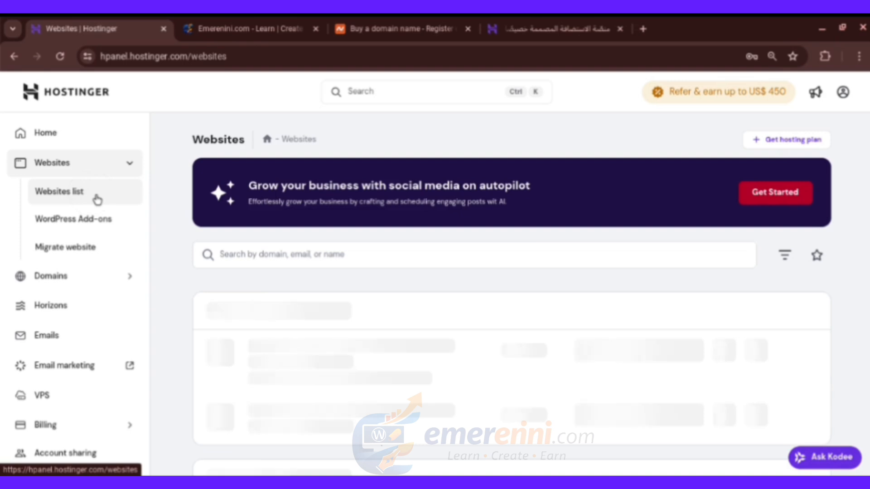
# - Open the dashboard for emerenini.com from the Websites list
pyautogui.scroll(-10, 127, 362)
pyautogui.scroll(5, 127, 362)
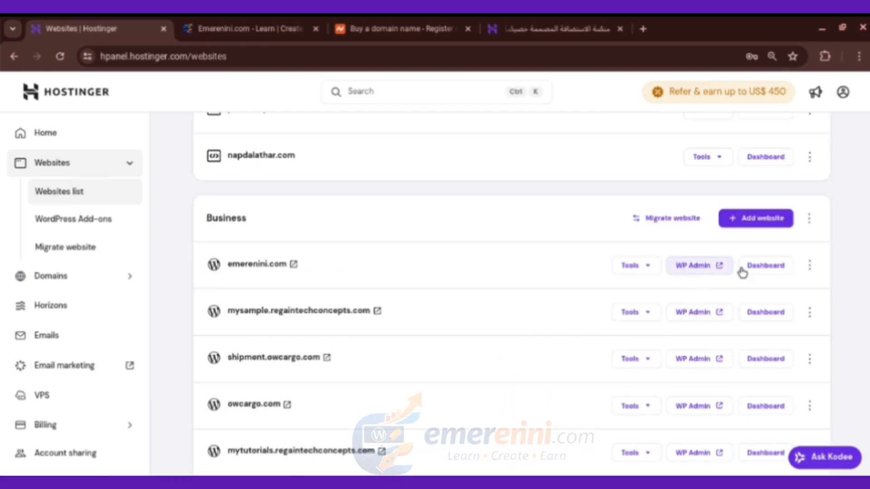
pyautogui.click(758, 271)
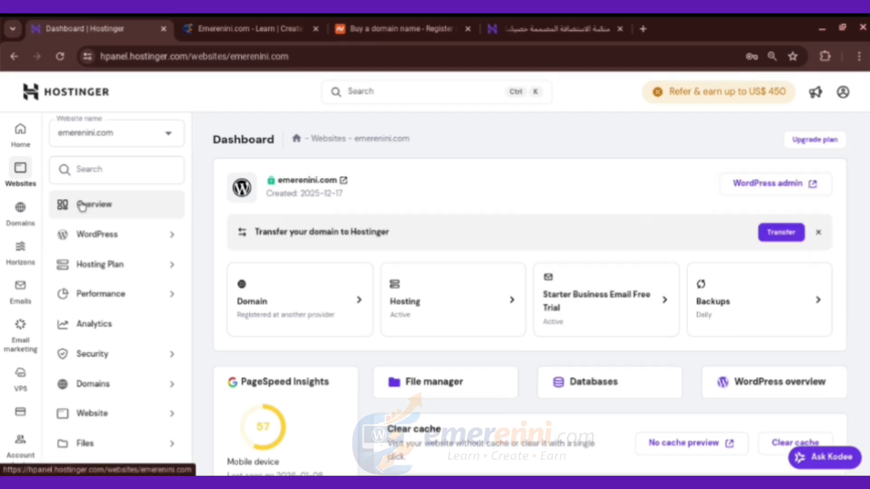
# - Expand the Website sidebar section and show the list of websites to switch between
pyautogui.scroll(-2, 144, 336)
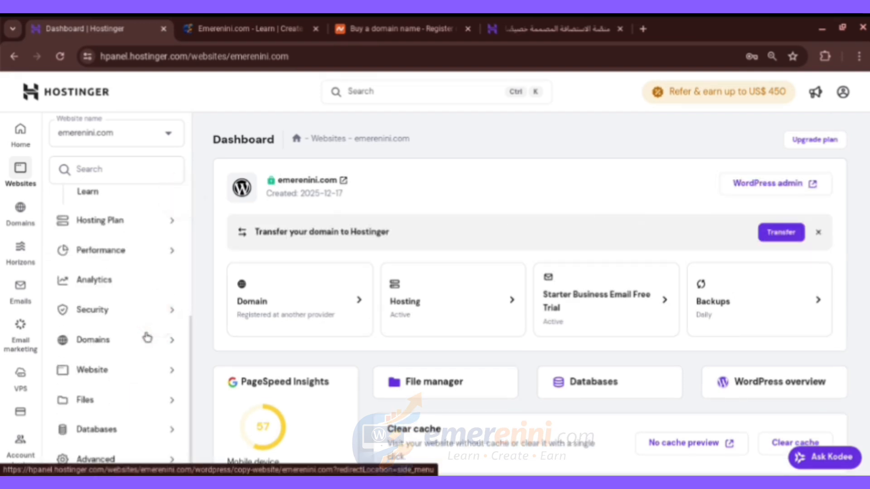
pyautogui.click(119, 382)
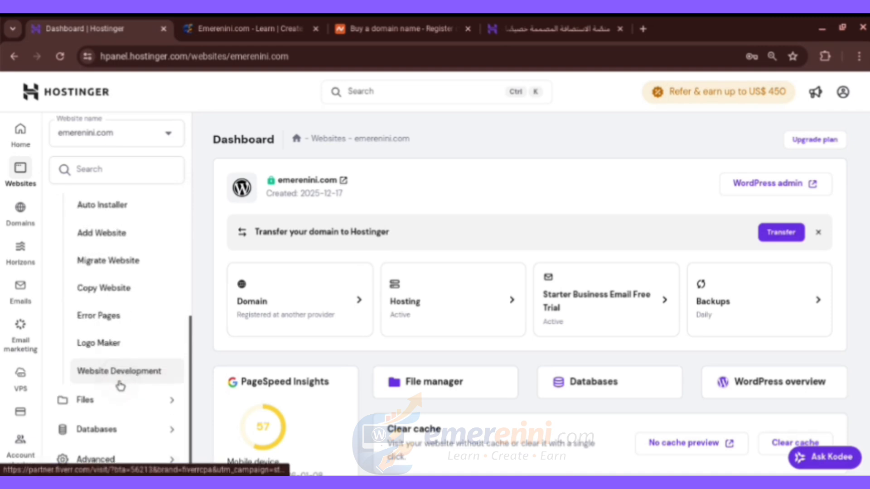
pyautogui.scroll(4, 120, 385)
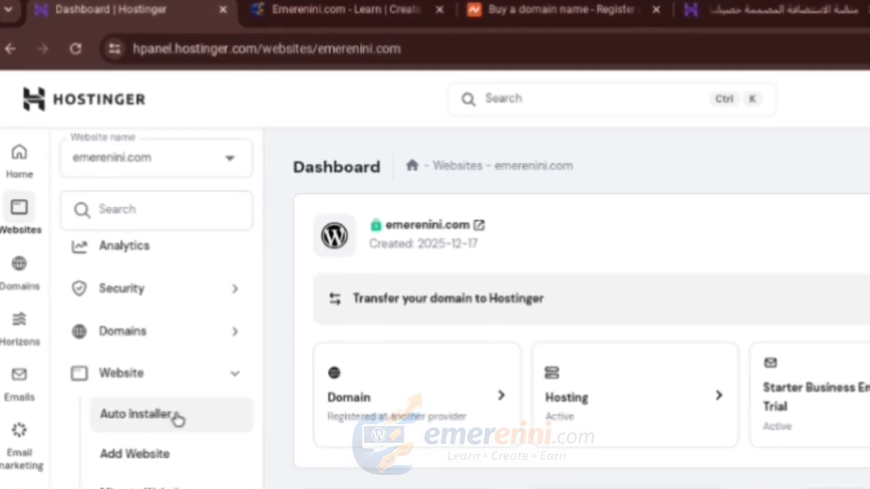
pyautogui.click(202, 174)
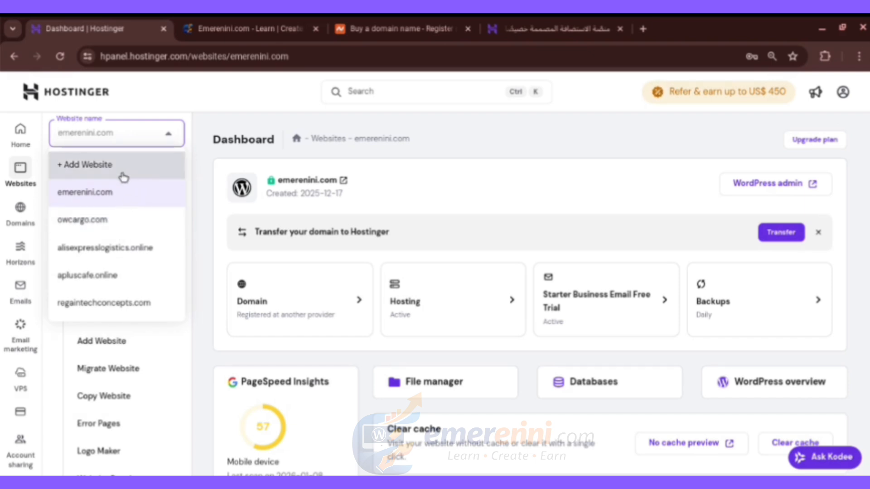
# - Add a new website, choosing Create a website with WordPress as the platform
pyautogui.click(123, 177)
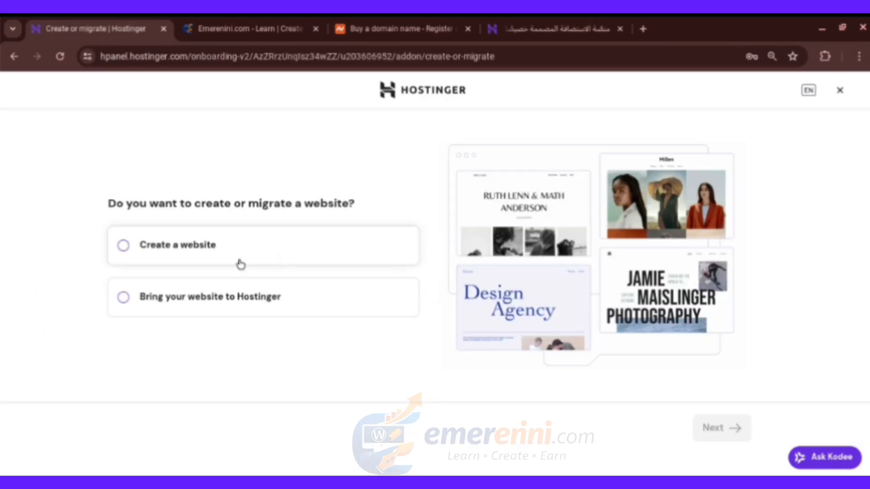
pyautogui.click(241, 264)
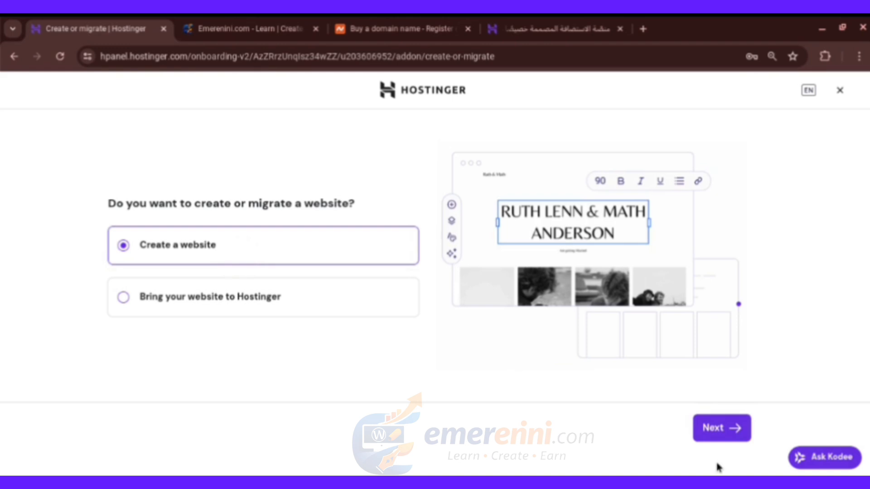
pyautogui.click(724, 429)
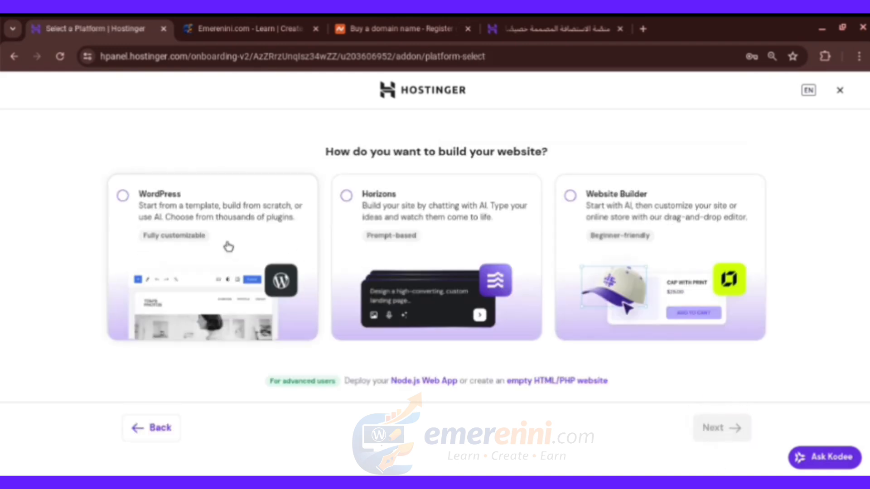
pyautogui.click(122, 196)
pyautogui.click(722, 430)
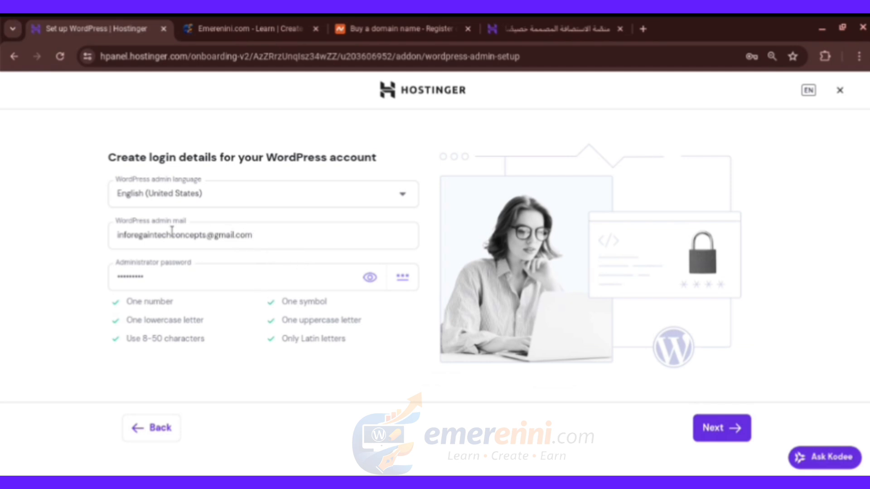
# - Replace the WordPress administrator password with a new one and submit the login details
pyautogui.click(201, 236)
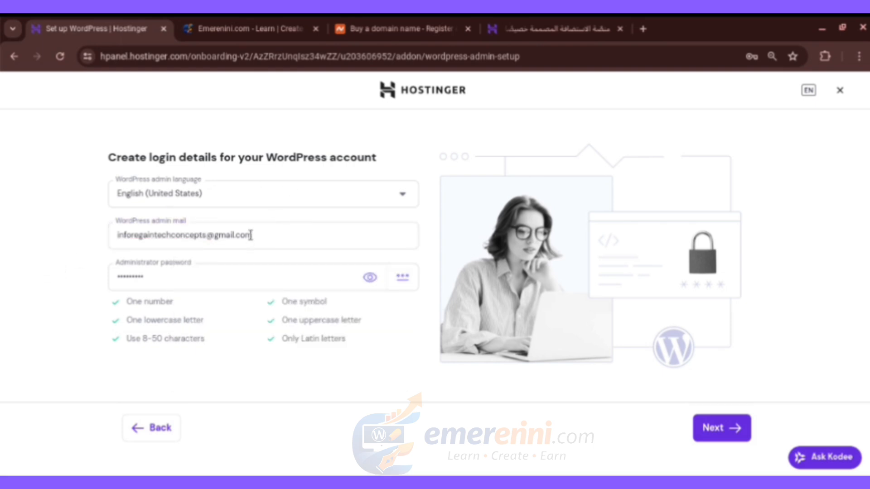
pyautogui.click(203, 280)
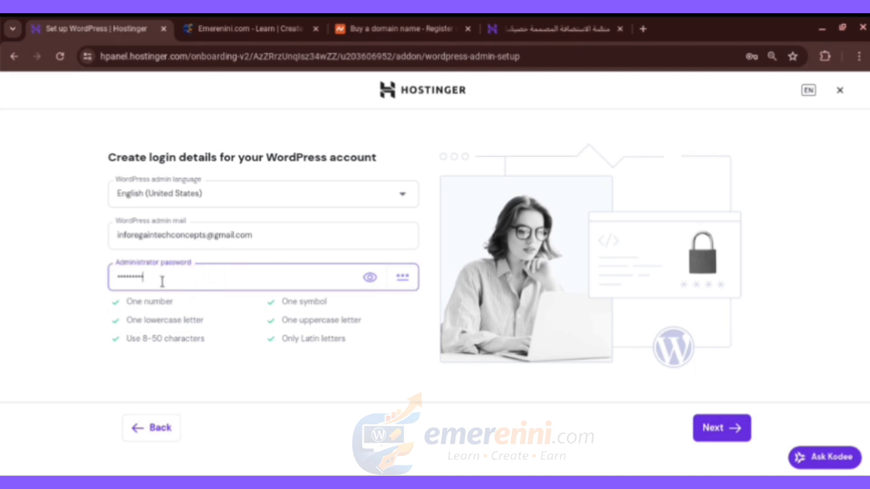
pyautogui.click(370, 277)
pyautogui.click(272, 279)
pyautogui.click(367, 282)
pyautogui.click(212, 281)
pyautogui.press('BackSpace')
pyautogui.press('BackSpace')
pyautogui.press('BackSpace')
pyautogui.press('BackSpace')
pyautogui.press('BackSpace')
pyautogui.press('BackSpace')
pyautogui.press('BackSpace')
pyautogui.press('BackSpace')
pyautogui.press('BackSpace')
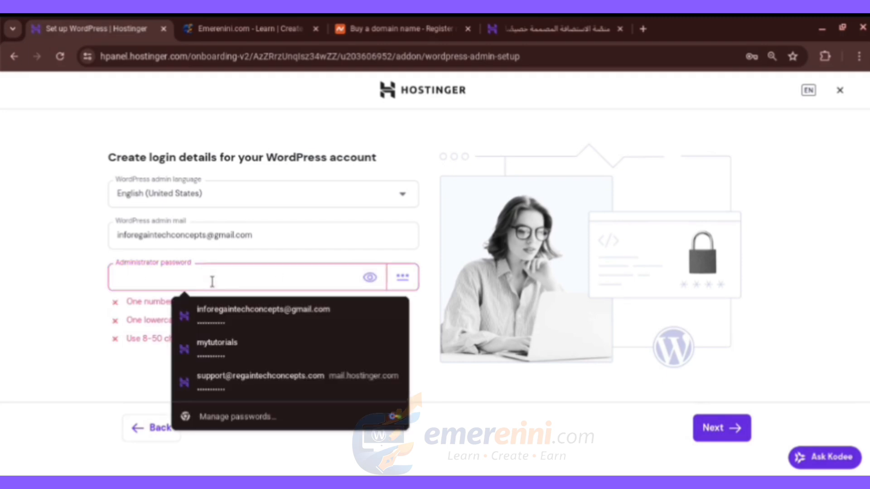
pyautogui.write('abc')
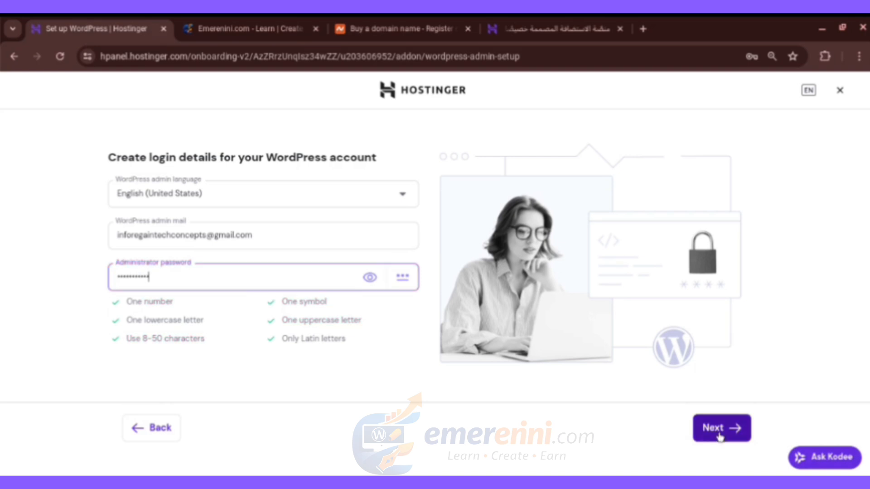
pyautogui.click(721, 436)
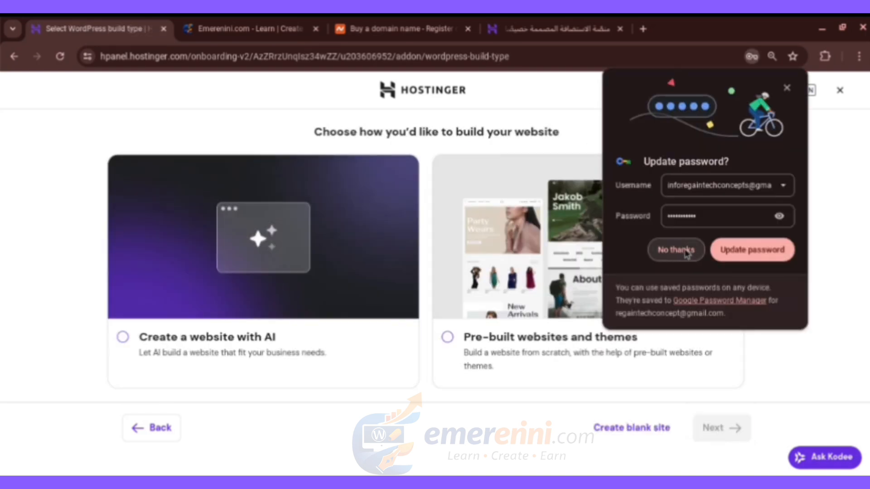
# - Decline Chrome's password update and start a blank WordPress site without a template
pyautogui.click(680, 252)
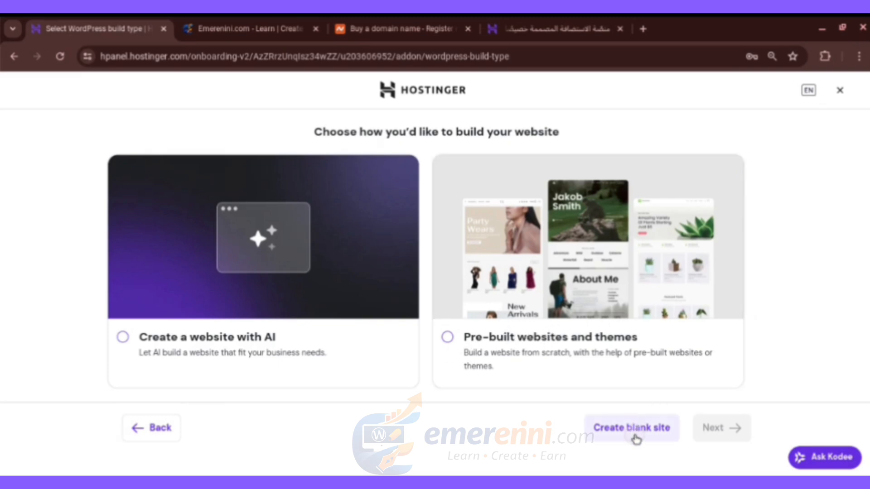
pyautogui.click(635, 436)
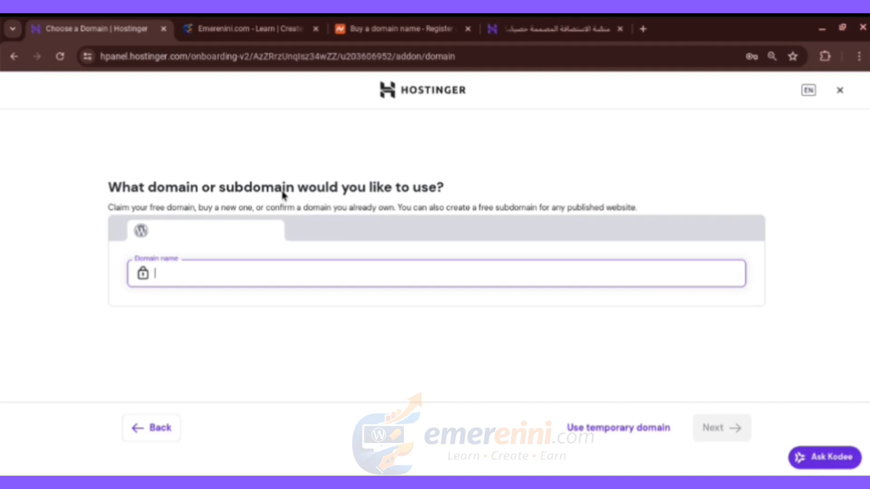
# - Search Namecheap for emerenini.com and confirm it is already taken
pyautogui.click(379, 30)
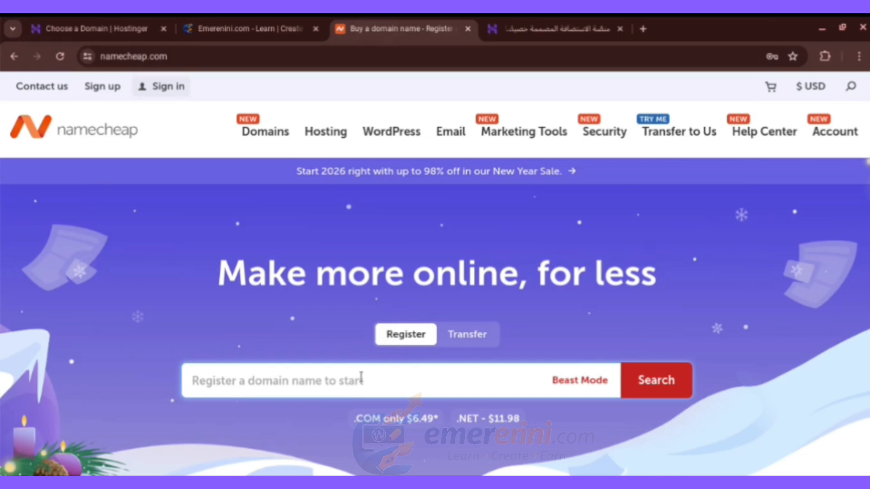
pyautogui.write('emere')
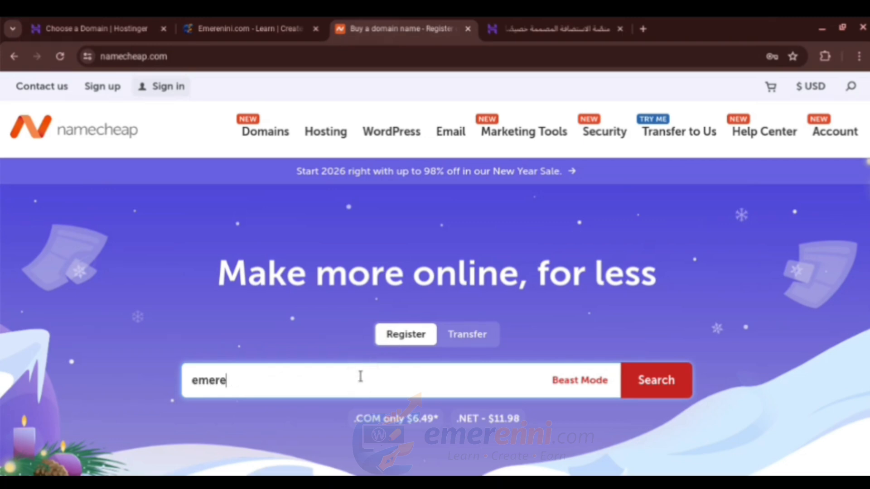
pyautogui.write('nini.com')
pyautogui.click(634, 383)
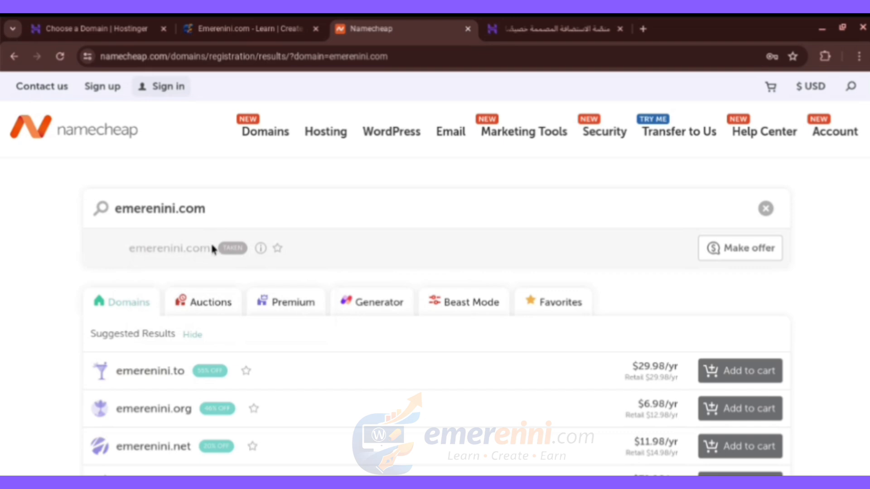
# - Select the emerenini.com domain name in the results, then switch to the Arabic Hostinger homepage tab
pyautogui.moveTo(212, 249); pyautogui.dragTo(136, 249)
pyautogui.click(187, 250)
pyautogui.moveTo(208, 248); pyautogui.dragTo(130, 249)
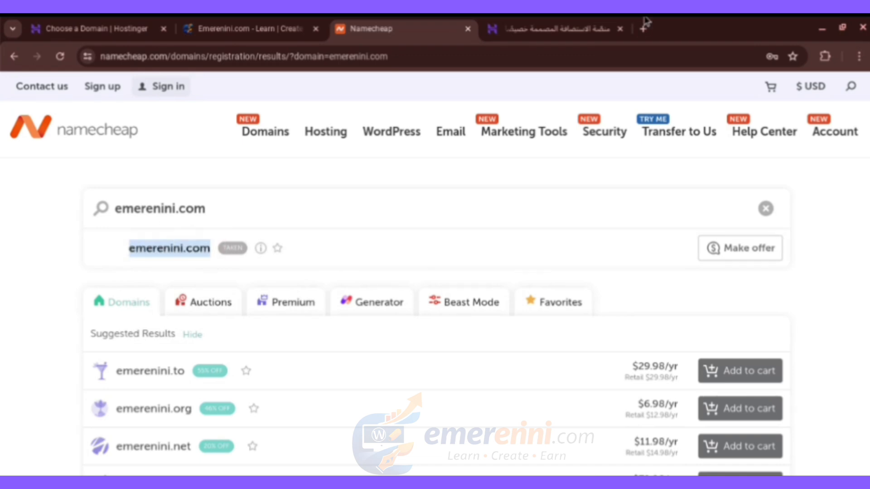
pyautogui.click(533, 25)
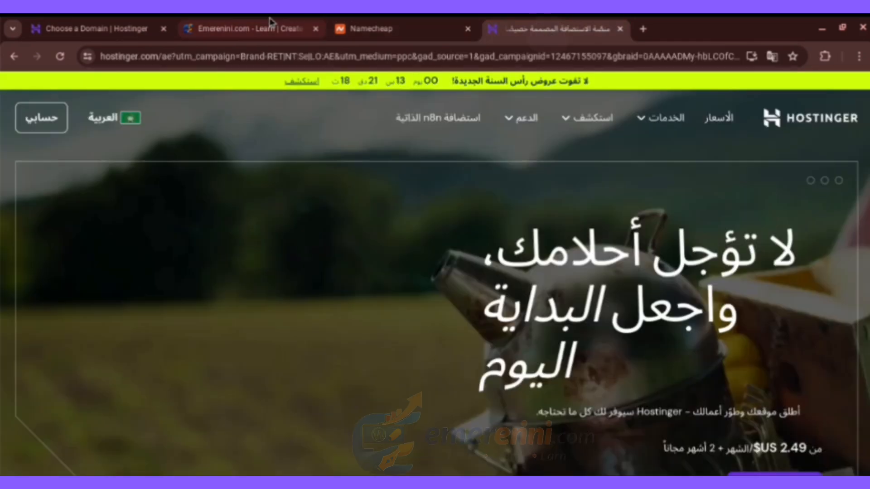
# - Return to the Hostinger domain-choice step and click into the Domain name field
pyautogui.click(142, 29)
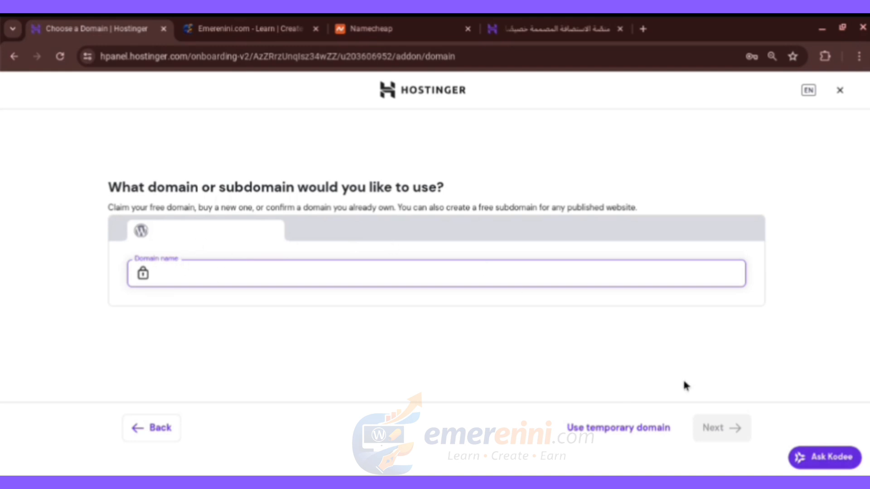
pyautogui.click(207, 273)
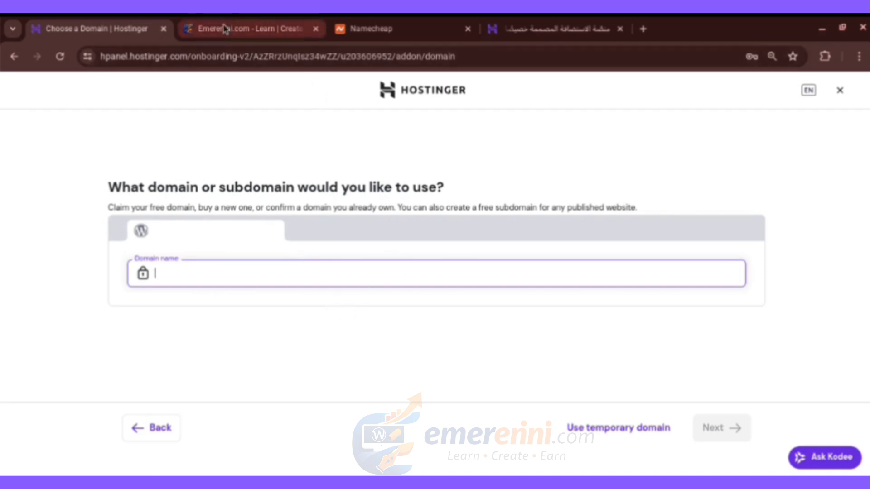
# - Leave onboarding without saving and expand the Website section of the dashboard sidebar
pyautogui.click(16, 61)
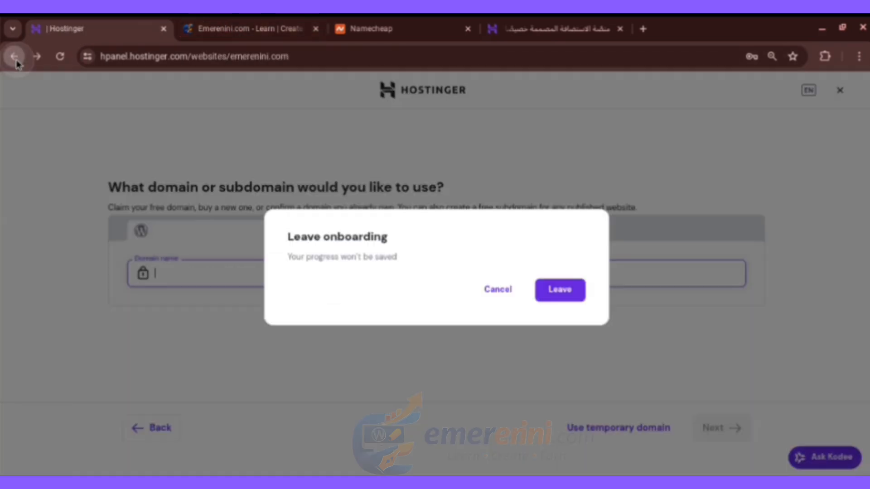
pyautogui.click(553, 290)
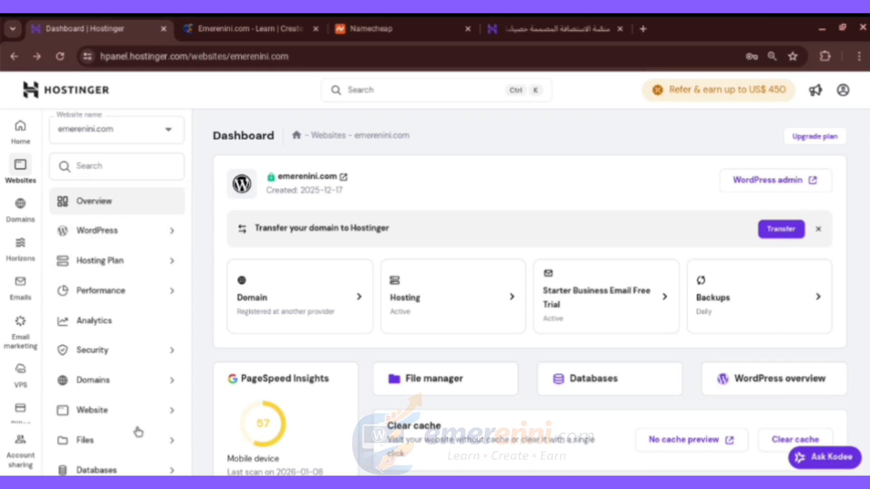
pyautogui.scroll(-1, 136, 432)
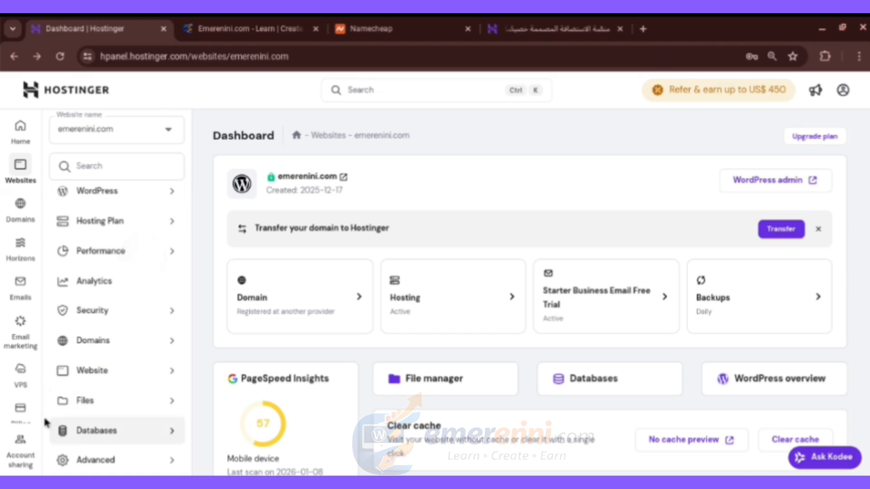
pyautogui.click(151, 382)
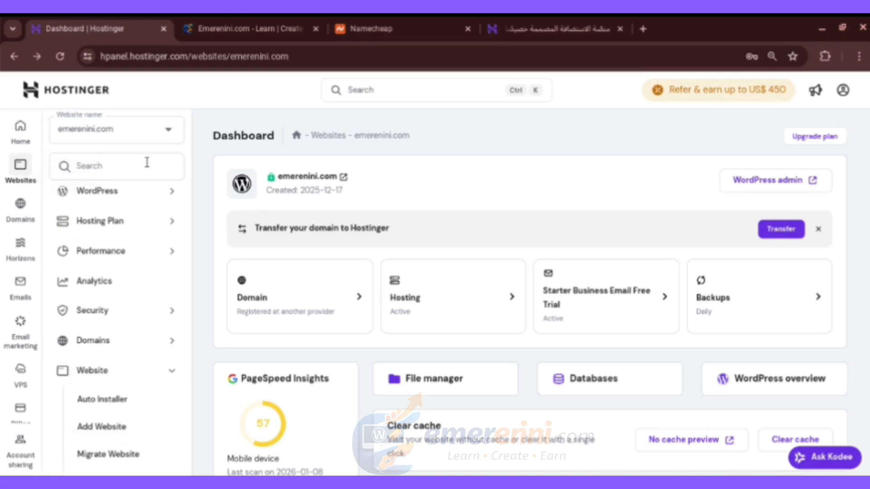
pyautogui.click(152, 135)
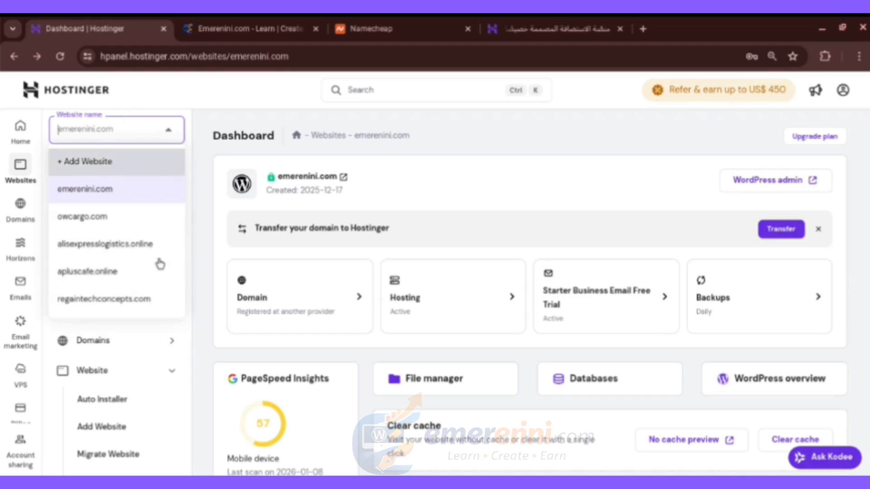
pyautogui.click(125, 194)
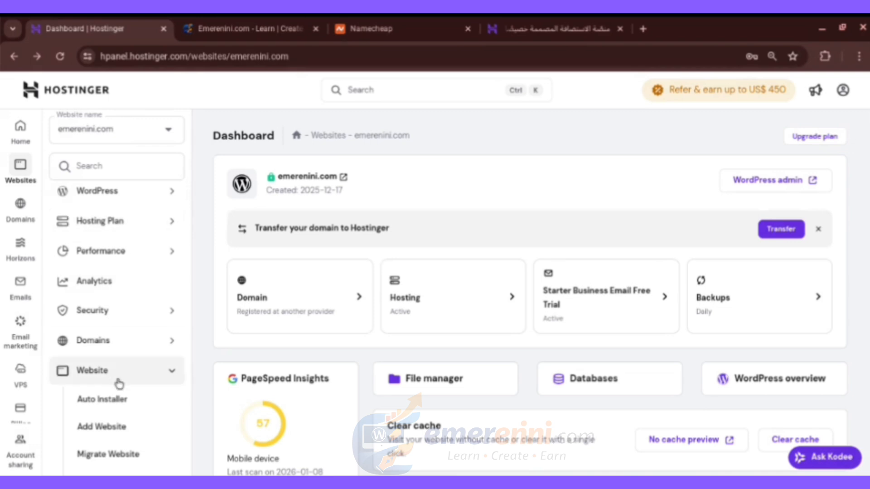
pyautogui.scroll(-2, 118, 384)
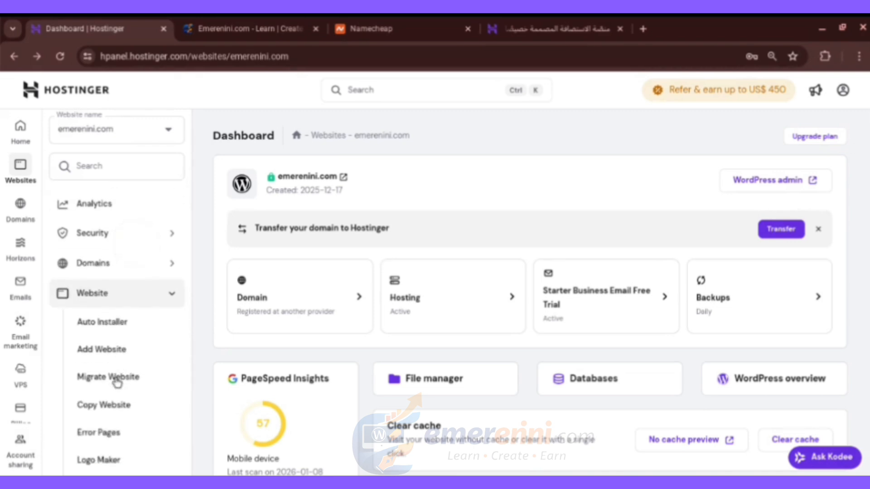
# - Open the Auto Installer and scroll to see WordPress installed on emerenini.com
pyautogui.click(128, 320)
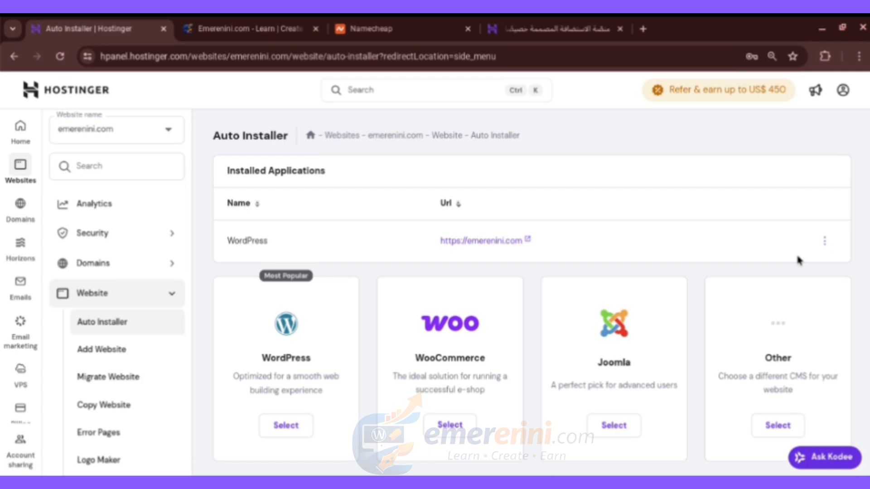
pyautogui.scroll(-1, 796, 256)
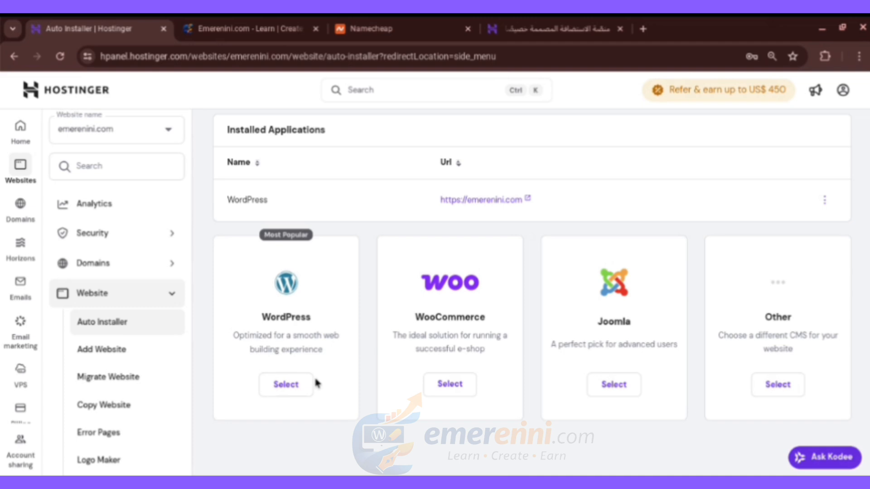
# - From the hPanel home page, open WordPress Admin for emerenini.com
pyautogui.click(21, 132)
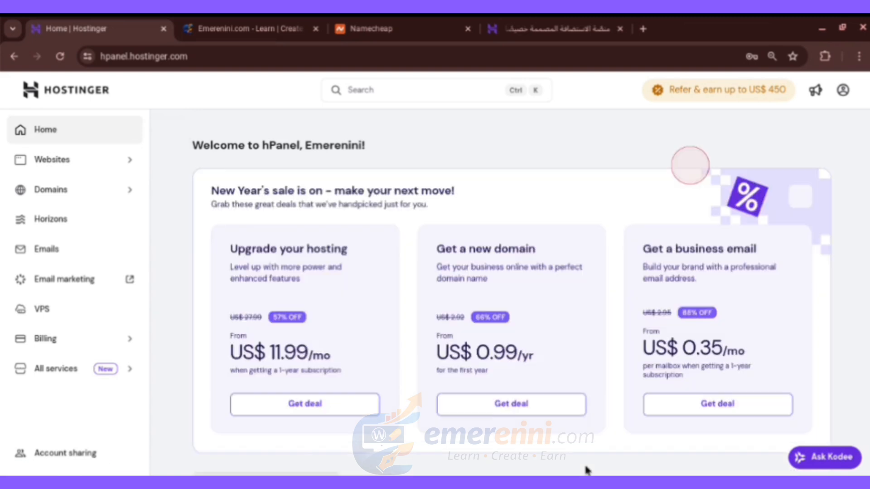
pyautogui.scroll(-5, 586, 469)
pyautogui.scroll(5, 586, 470)
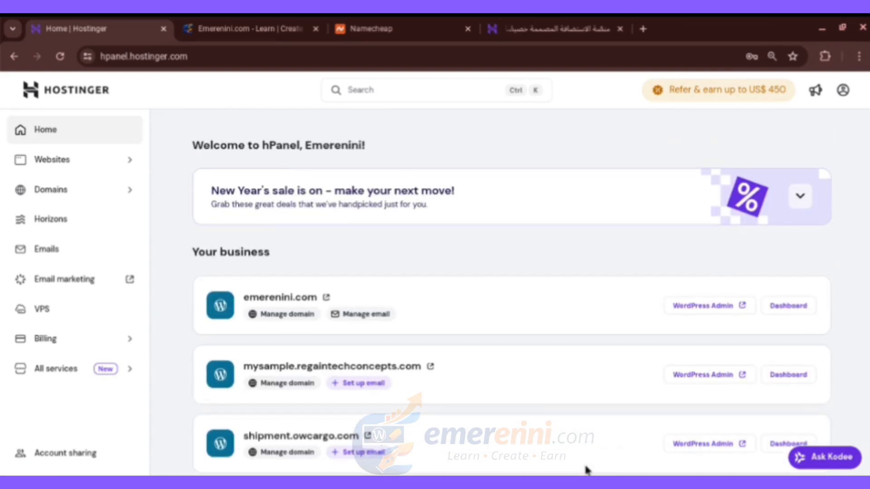
pyautogui.click(702, 311)
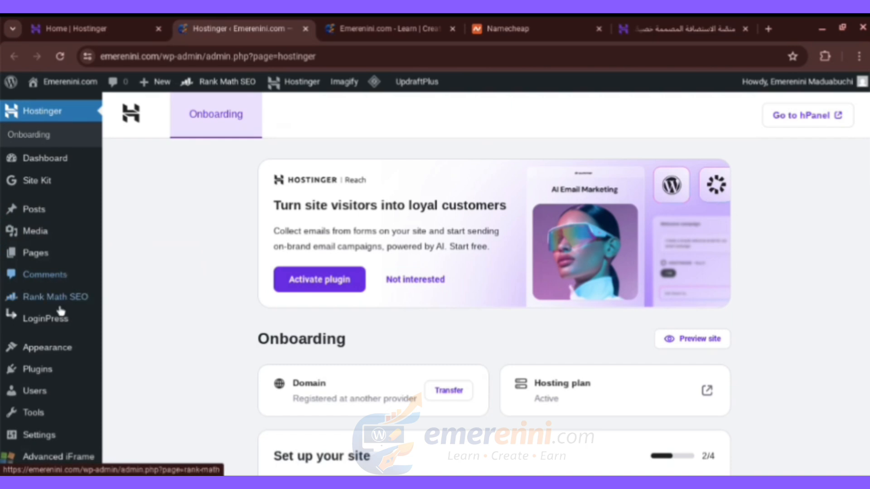
# - Review the Media, Plugins, Settings and Pages submenus in emerenini.com's WordPress admin sidebar
pyautogui.moveTo(77, 353)
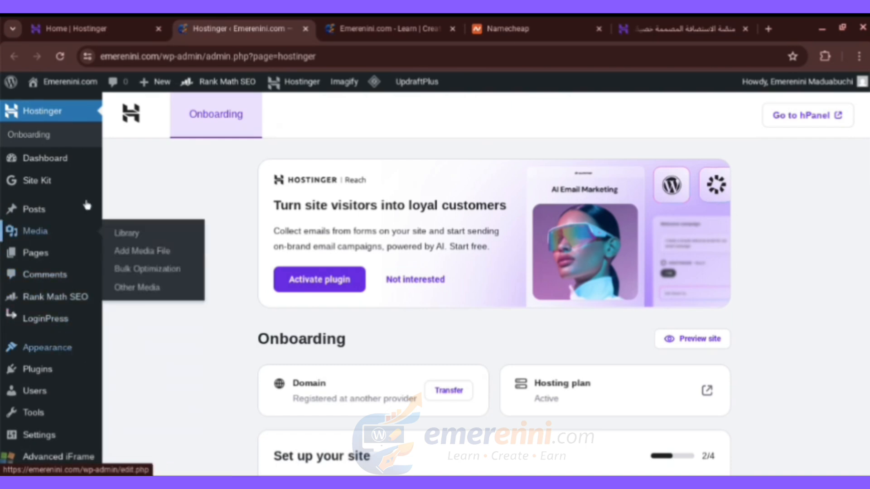
pyautogui.moveTo(66, 371)
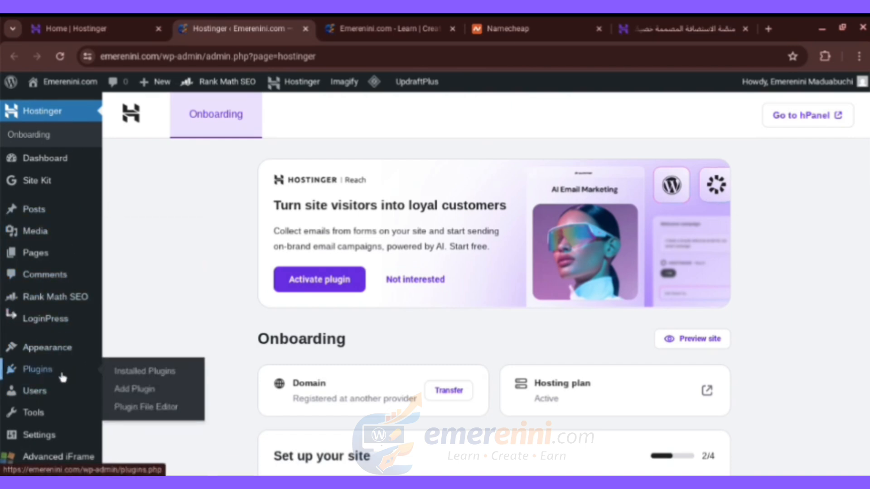
pyautogui.moveTo(66, 442)
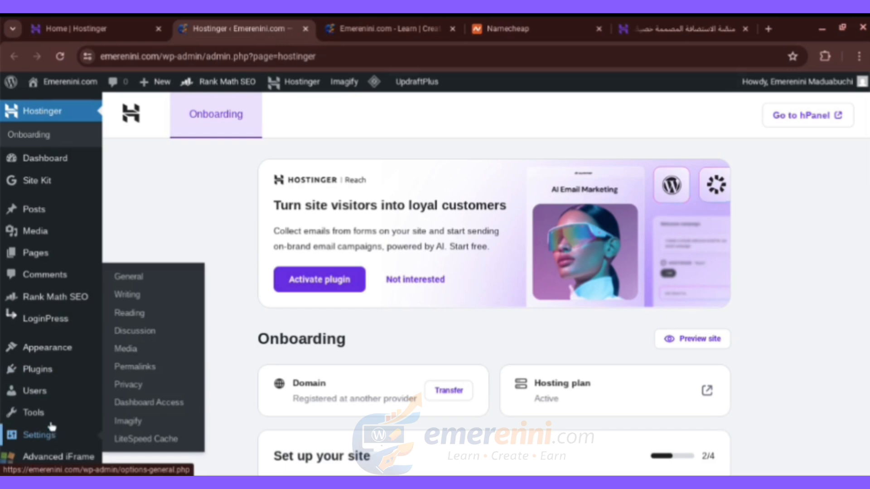
pyautogui.moveTo(52, 262)
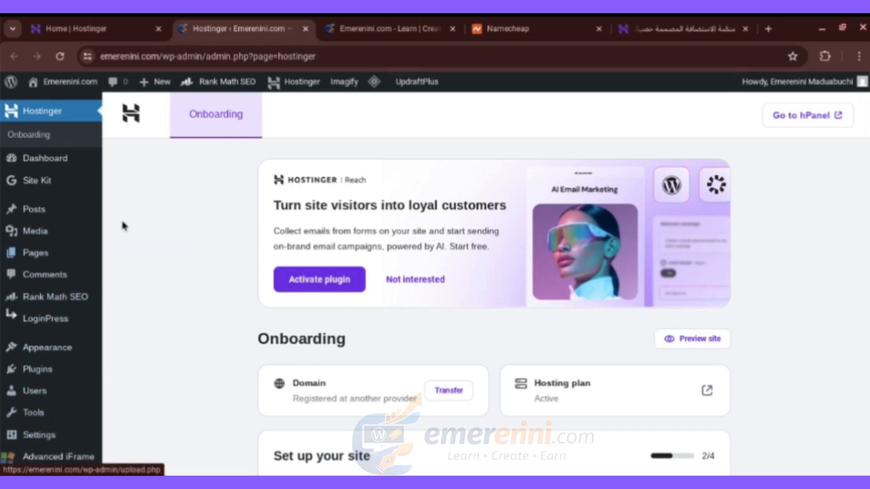